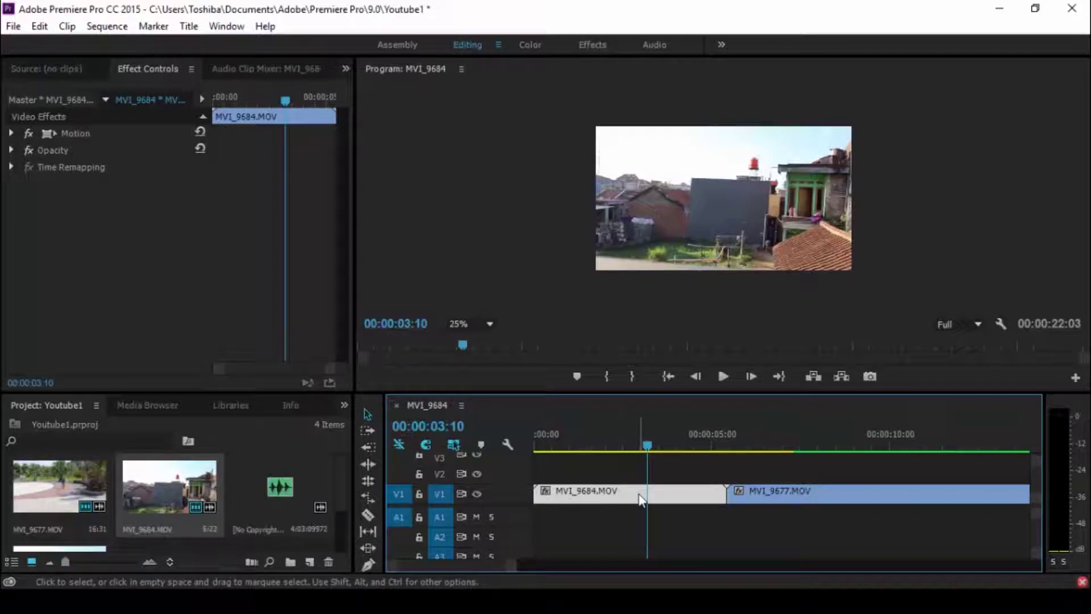
# - Move the house clip MVI_9684 up to track V2 and preview it
pyautogui.moveTo(641, 499); pyautogui.dragTo(653, 475)
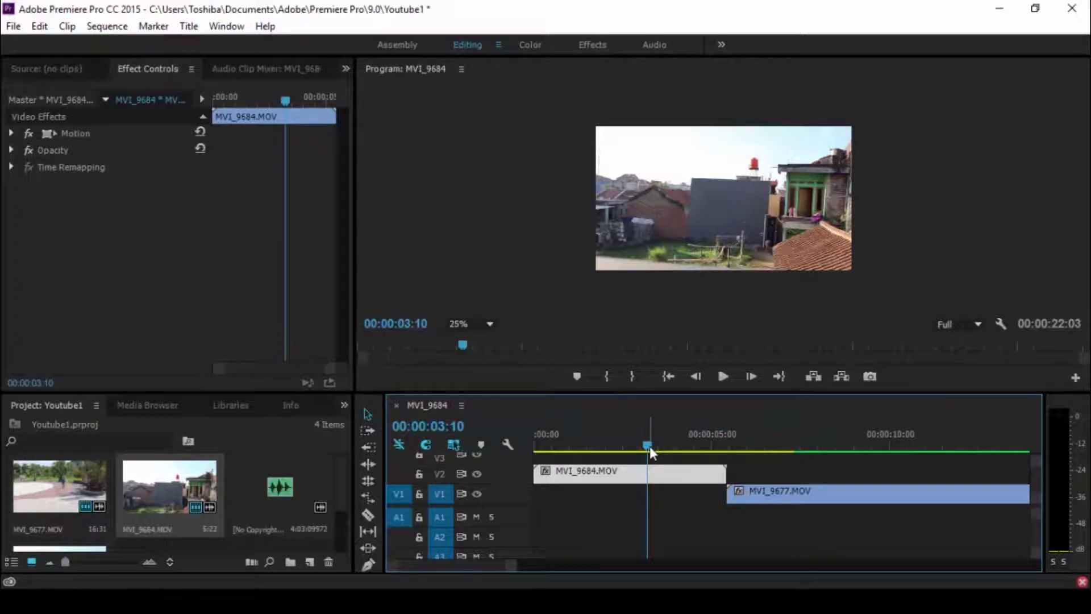
pyautogui.moveTo(649, 445); pyautogui.dragTo(677, 466)
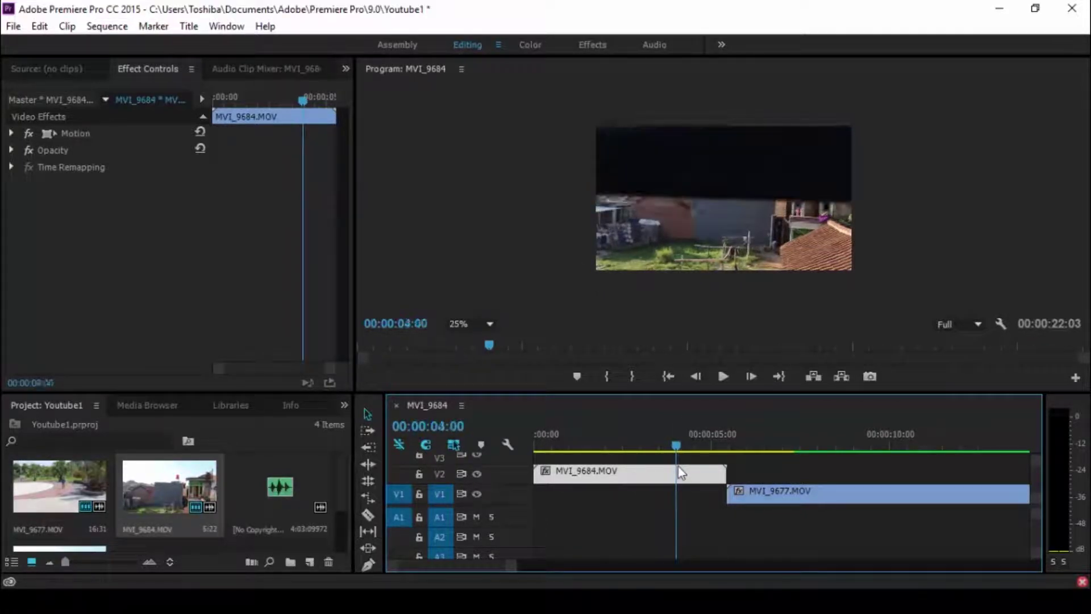
pyautogui.click(768, 495)
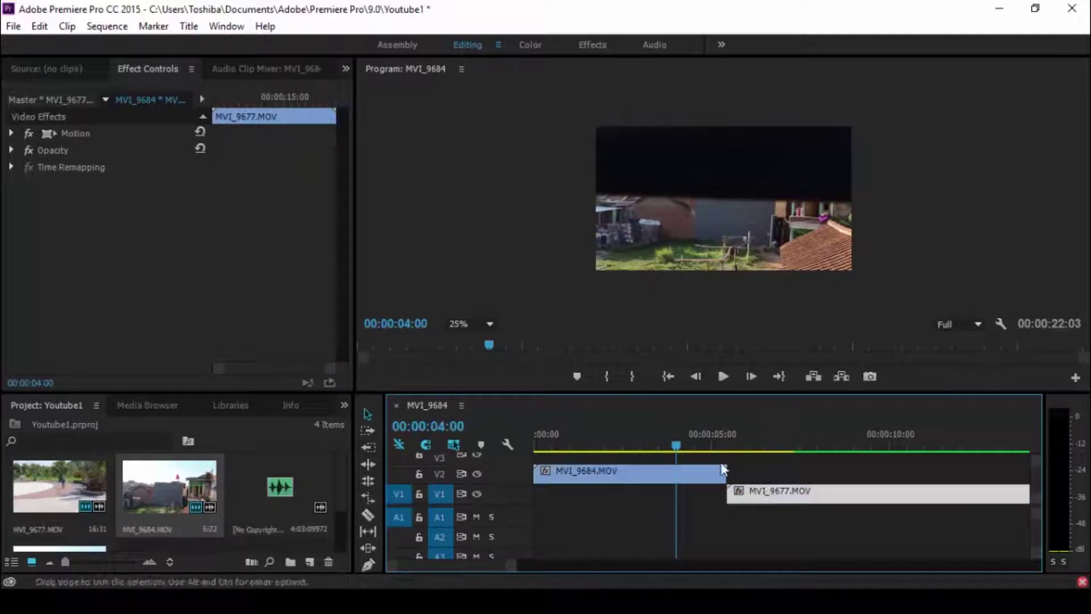
pyautogui.click(670, 490)
pyautogui.click(680, 480)
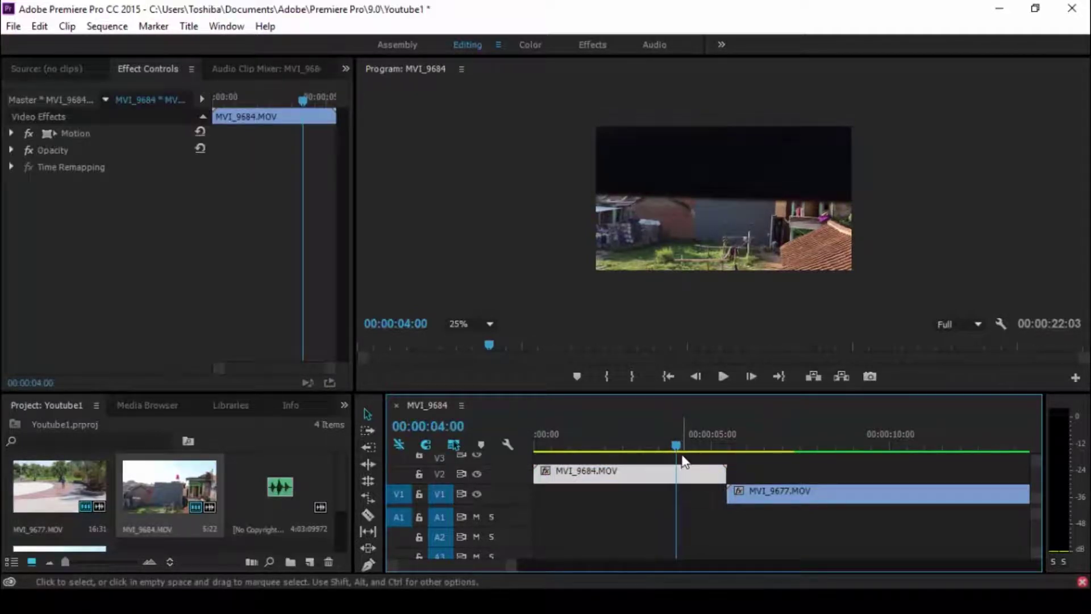
# - Park the playhead at 00:00:03:27 and slide park clip MVI_9677 left on V1 to snap there
pyautogui.moveTo(677, 446); pyautogui.dragTo(660, 449)
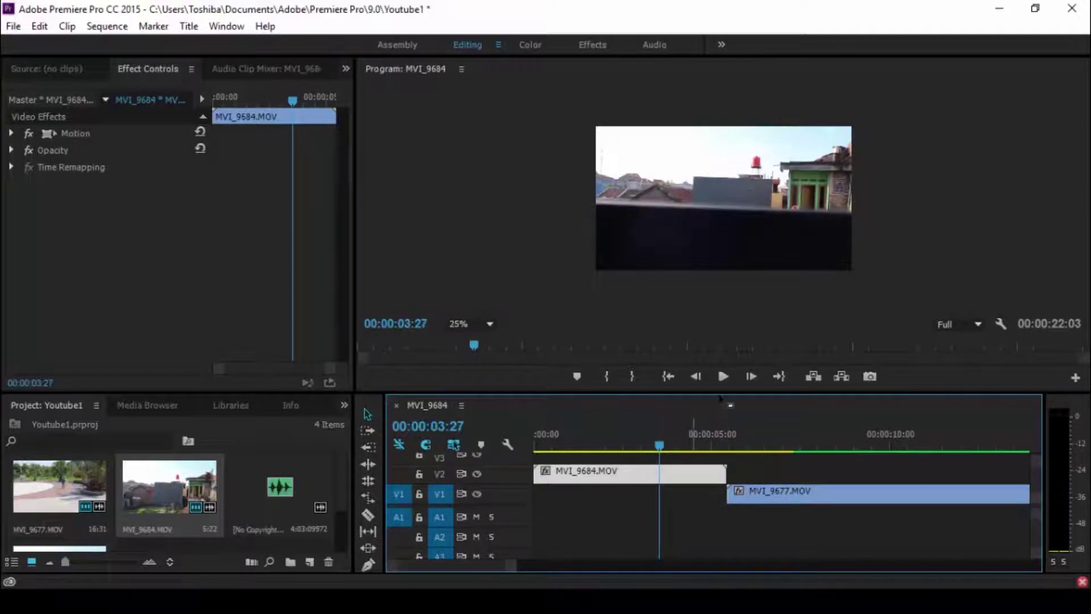
pyautogui.click(743, 377)
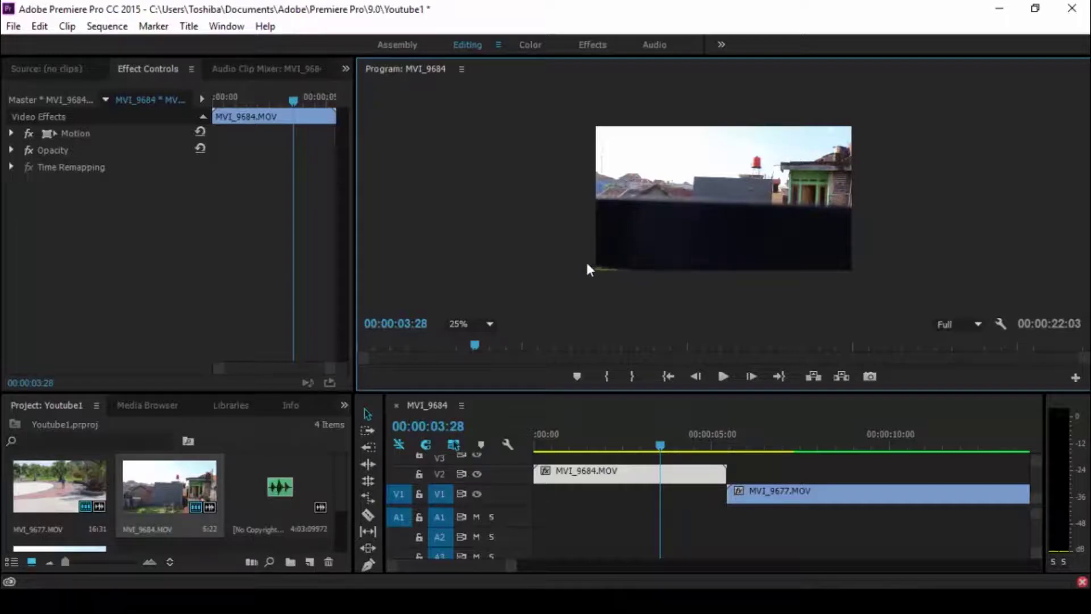
pyautogui.click(697, 377)
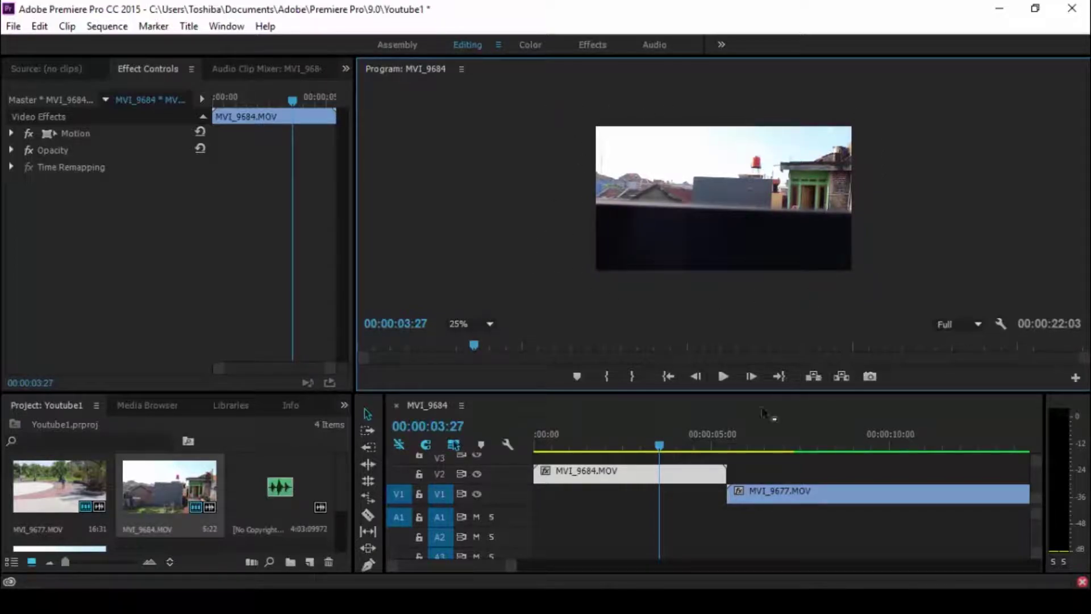
pyautogui.click(772, 499)
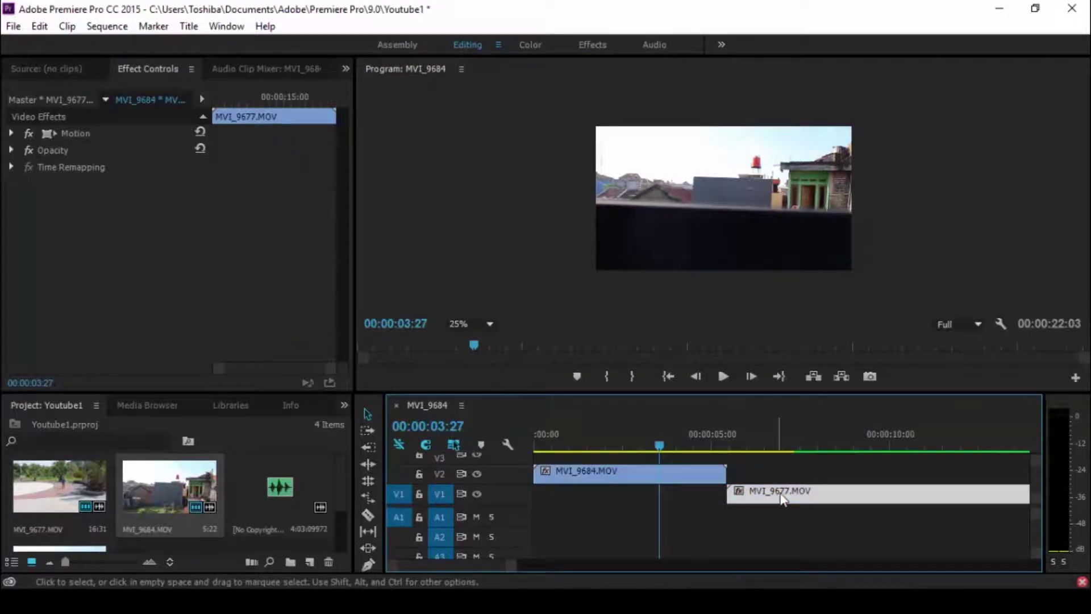
pyautogui.moveTo(928, 500); pyautogui.dragTo(843, 504)
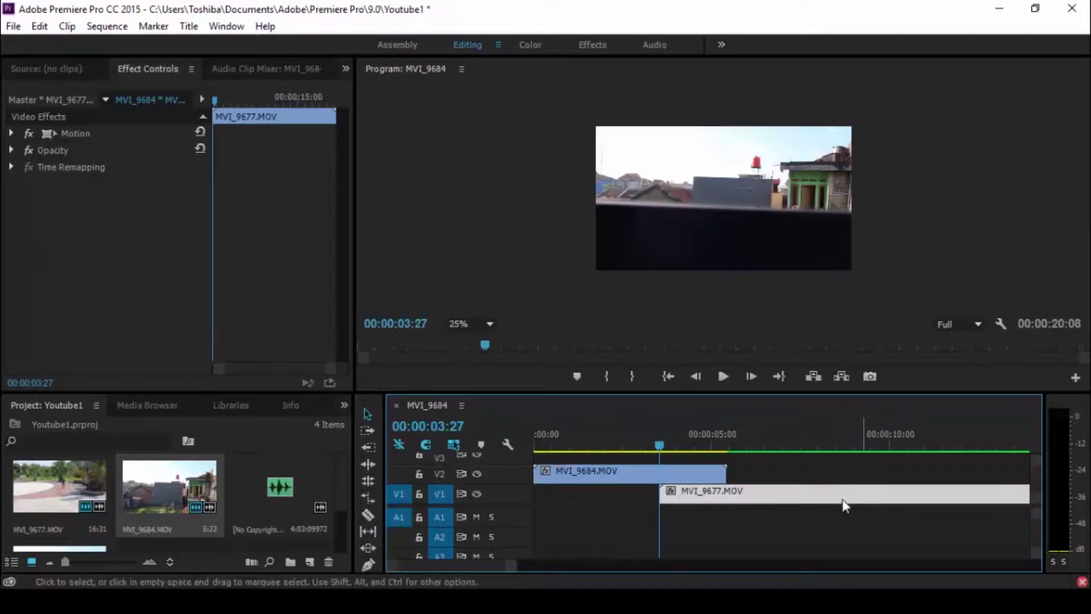
pyautogui.click(682, 476)
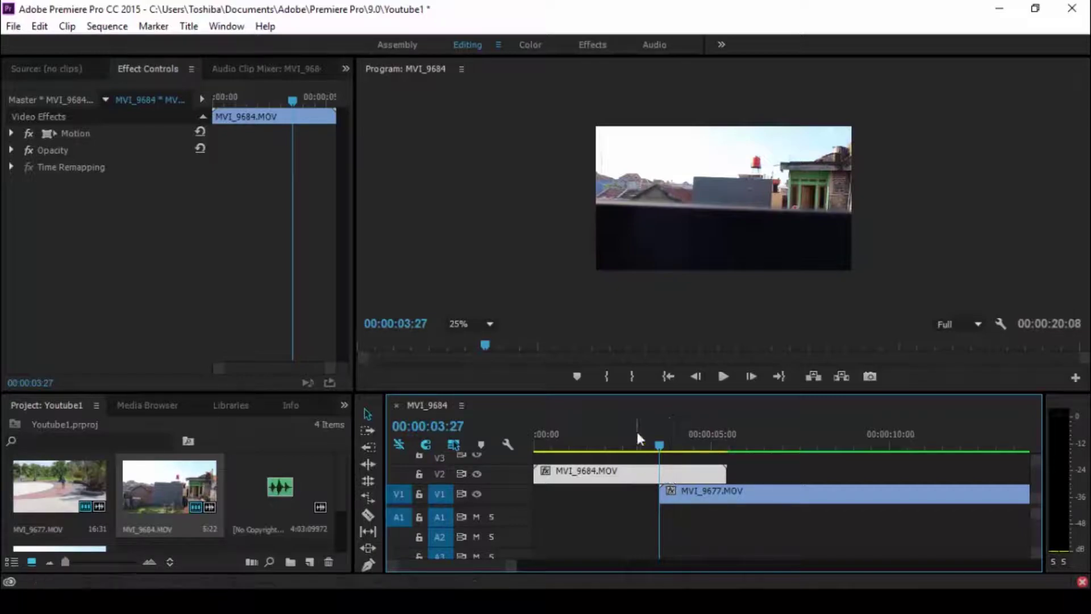
# - Add free-draw Mask (1) to MVI_9684's Opacity, keyframe Mask Path at 03:27, and place the first point
pyautogui.click(159, 72)
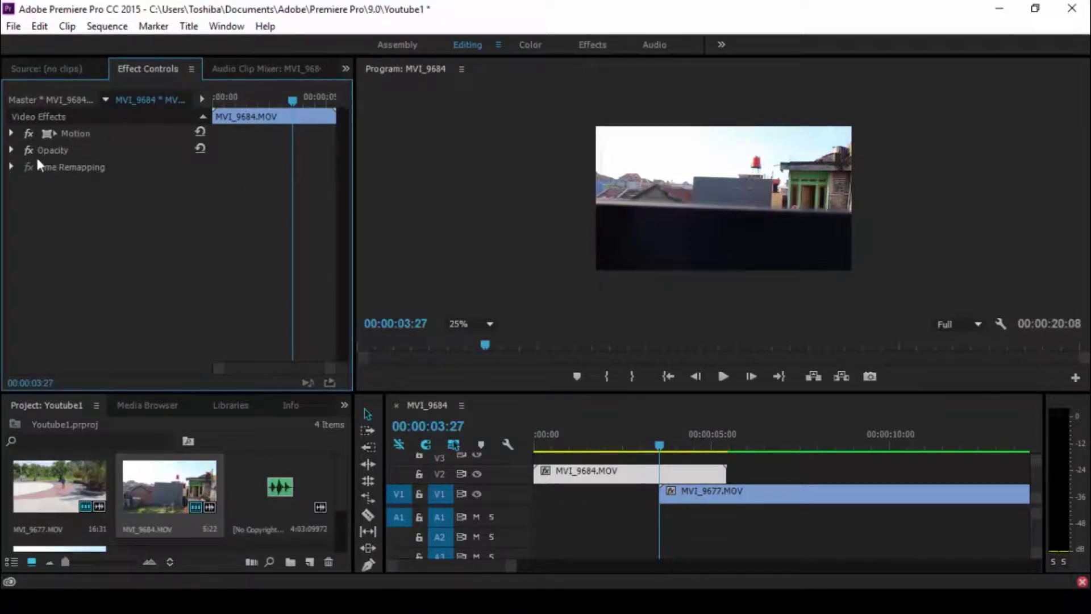
pyautogui.click(11, 151)
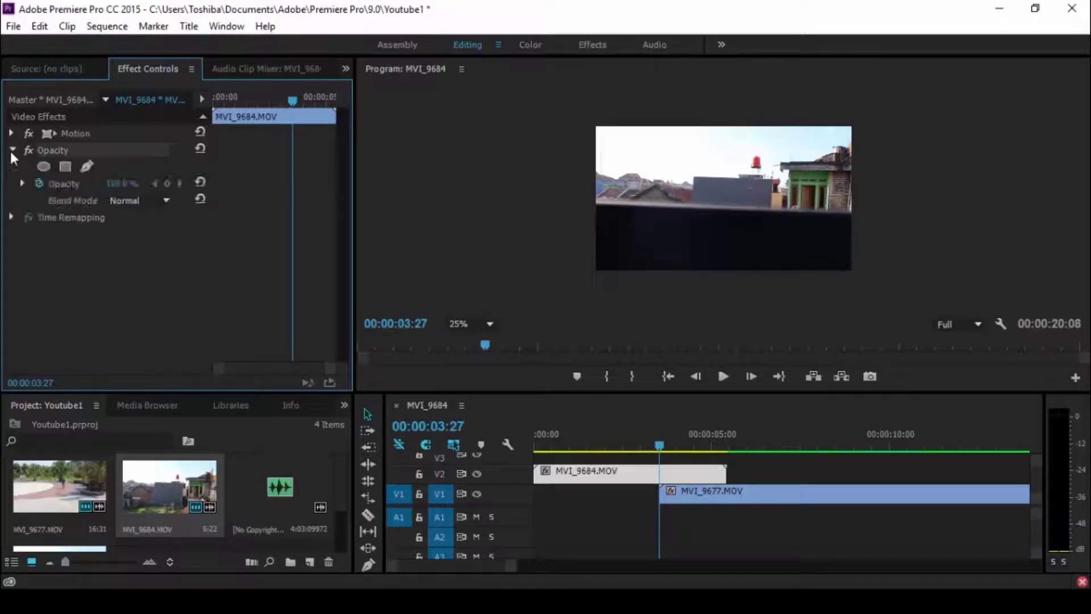
pyautogui.click(85, 166)
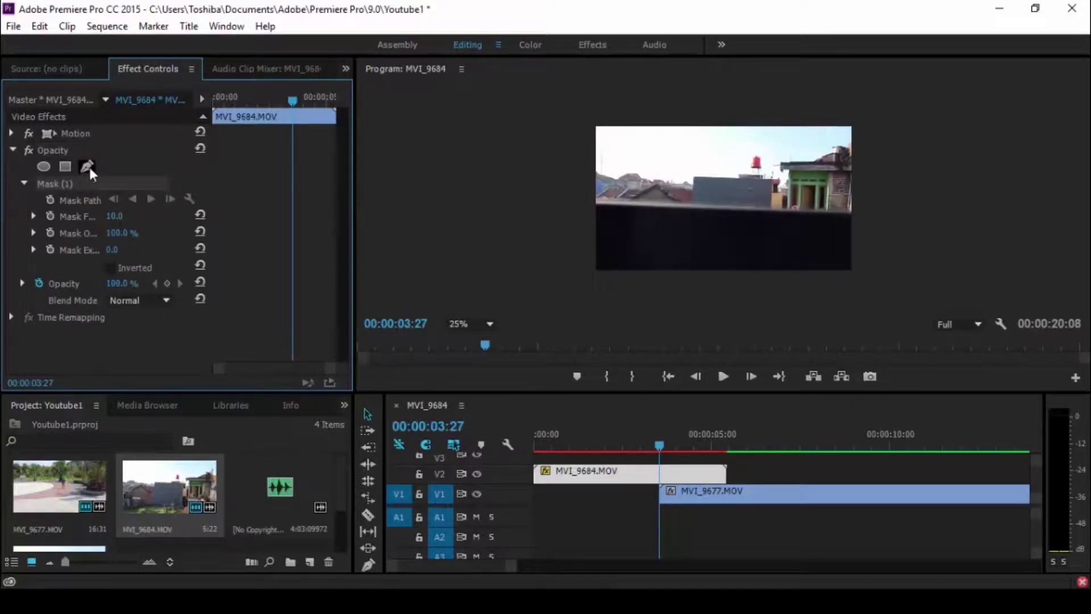
pyautogui.click(50, 200)
pyautogui.click(571, 113)
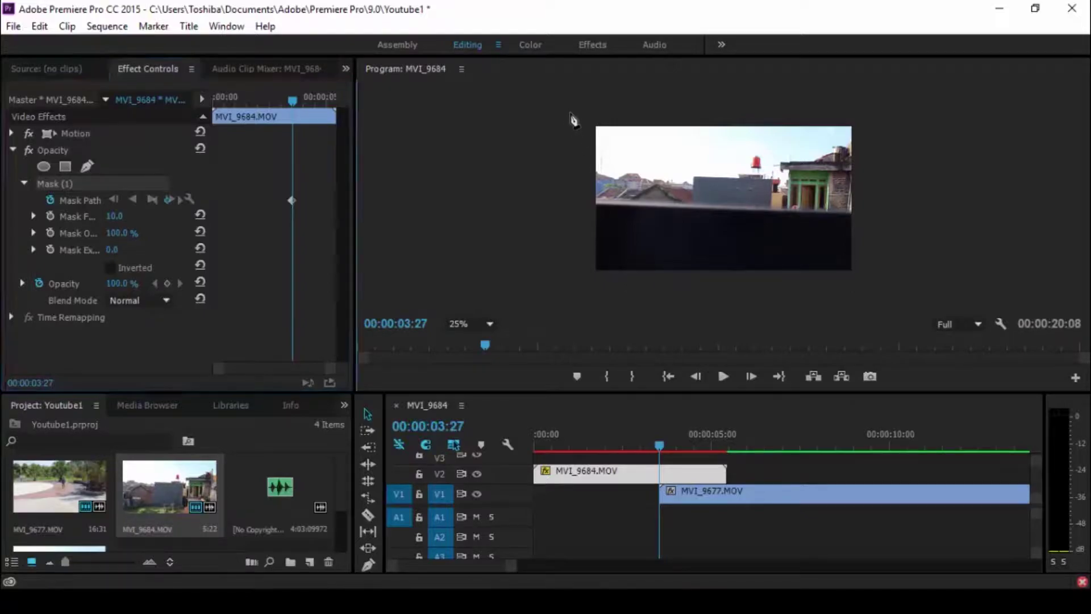
# - Finish drawing the four-point mask so it closes around the whole video frame
pyautogui.click(566, 279)
pyautogui.click(884, 282)
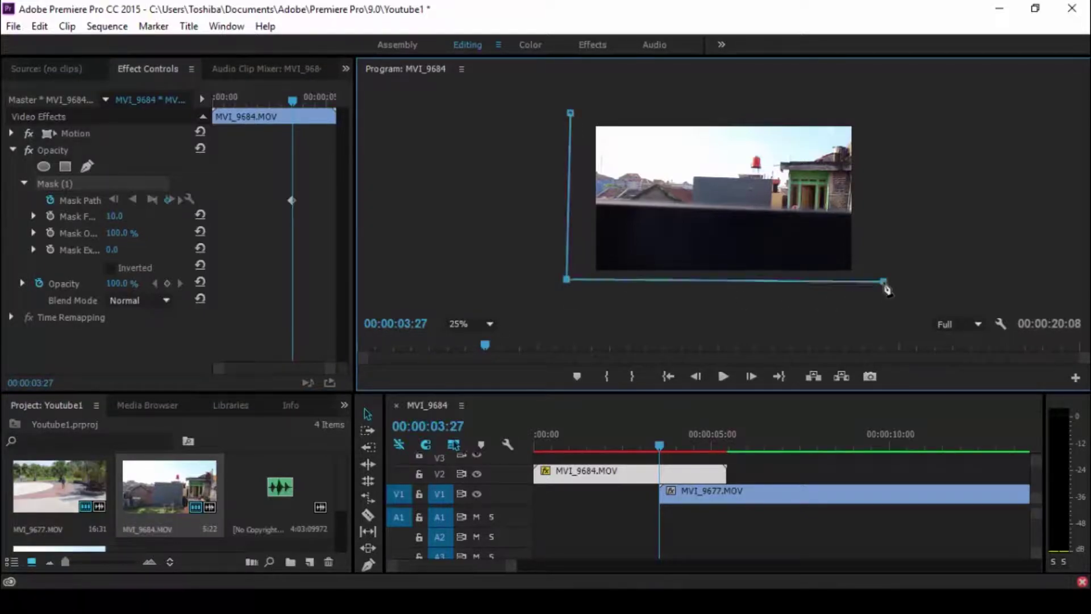
pyautogui.click(874, 107)
pyautogui.click(571, 112)
# - Step forward frame by frame, dragging the mask outline and bottom edge upward
pyautogui.click(750, 376)
pyautogui.click(751, 376)
pyautogui.click(750, 376)
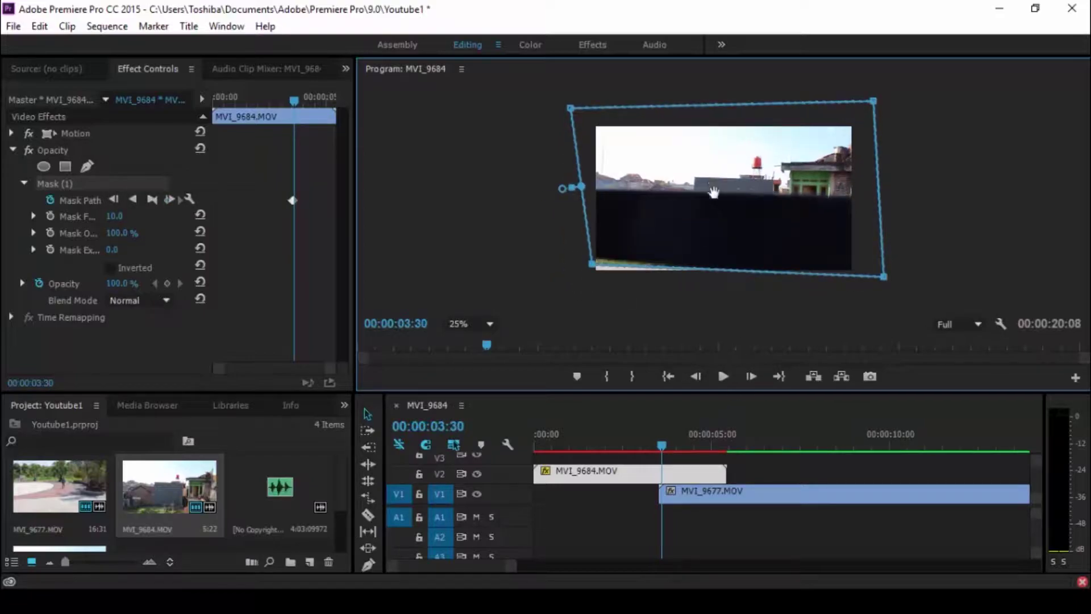
pyautogui.click(750, 376)
pyautogui.click(751, 376)
pyautogui.click(750, 377)
pyautogui.click(751, 376)
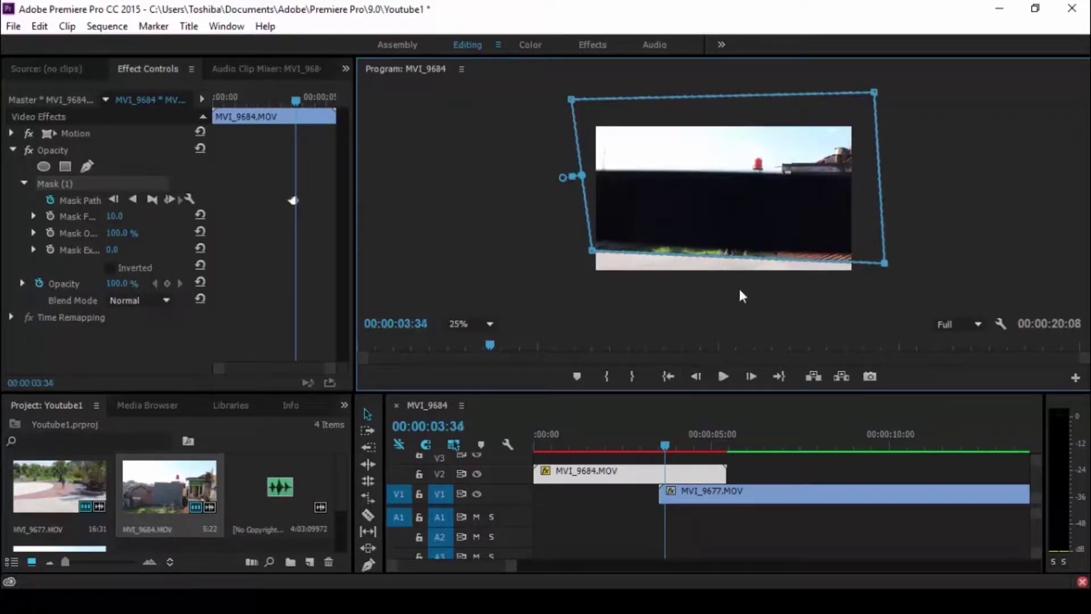
pyautogui.press('Right')
pyautogui.press('Right')
pyautogui.press('Right')
pyautogui.moveTo(726, 230); pyautogui.dragTo(743, 202)
pyautogui.press('Right')
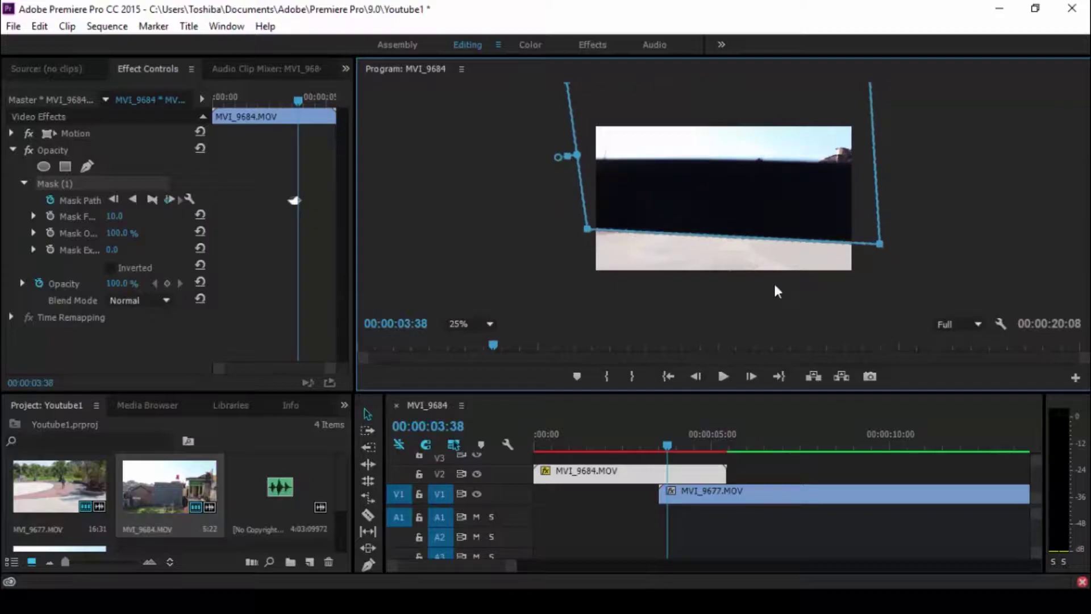
pyautogui.moveTo(775, 288); pyautogui.dragTo(877, 244)
# - Keep stepping through 04:19, raising the mask's bottom edge above the frame by 04:20
pyautogui.press('Right')
pyautogui.press('Right')
pyautogui.press('Right')
pyautogui.press('Right')
pyautogui.press('Right')
pyautogui.click(750, 376)
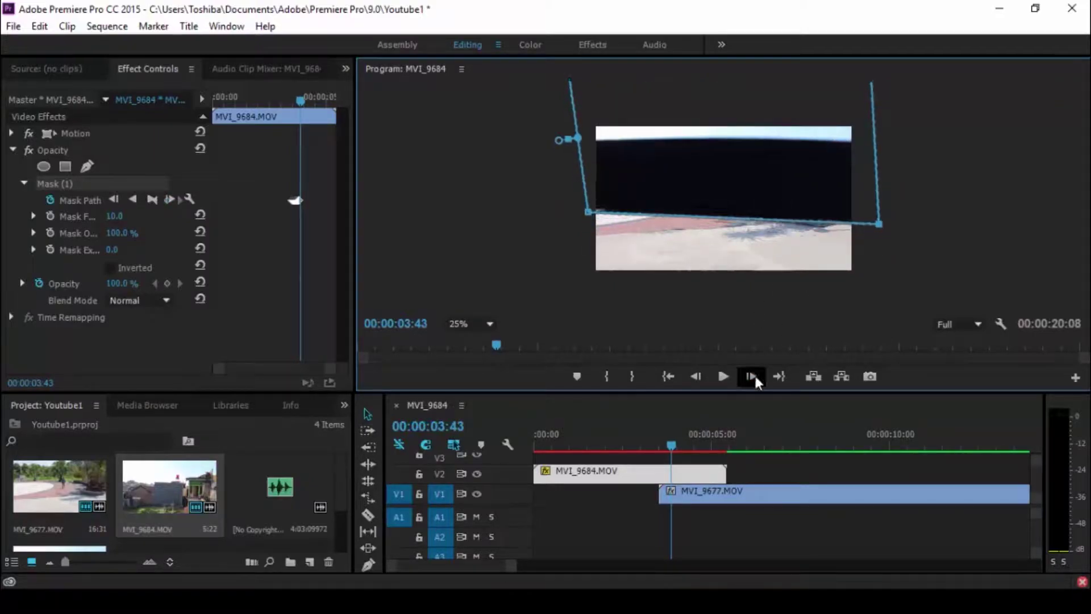
pyautogui.press('Right')
pyautogui.press('Right')
pyautogui.press('Right')
pyautogui.press('Right')
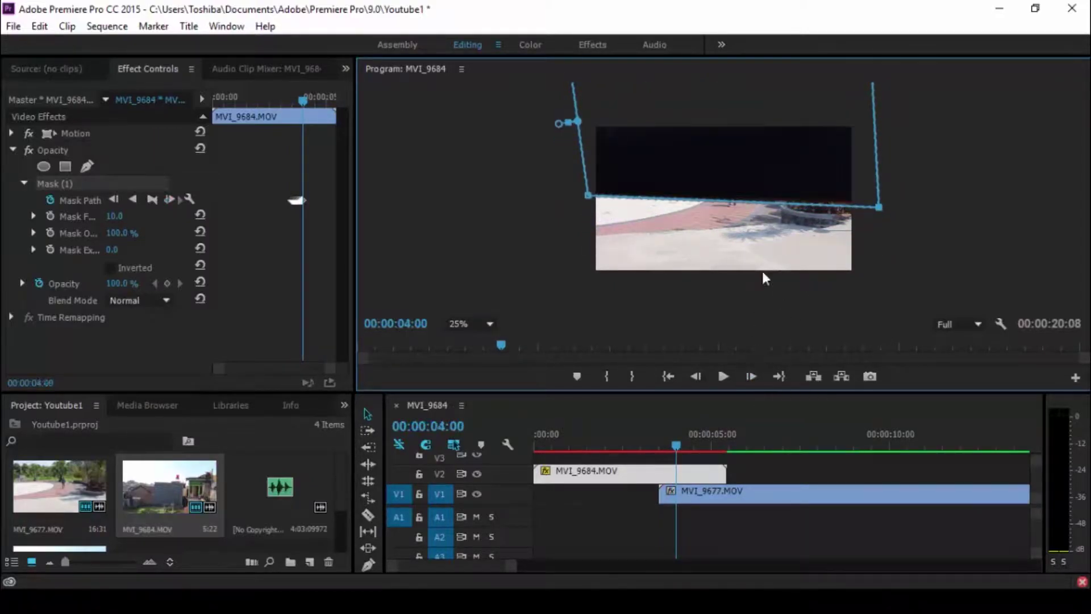
pyautogui.press('Right')
pyautogui.press('Right')
pyautogui.click(751, 377)
pyautogui.click(750, 377)
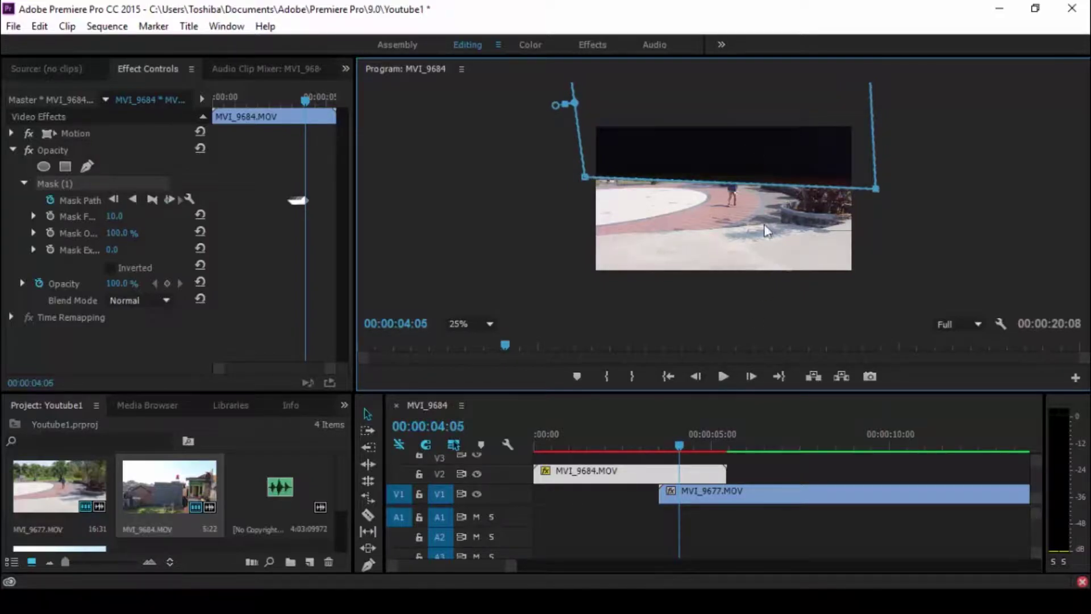
pyautogui.click(750, 376)
pyautogui.click(750, 376)
pyautogui.click(750, 376)
pyautogui.press('Right')
pyautogui.press('Right')
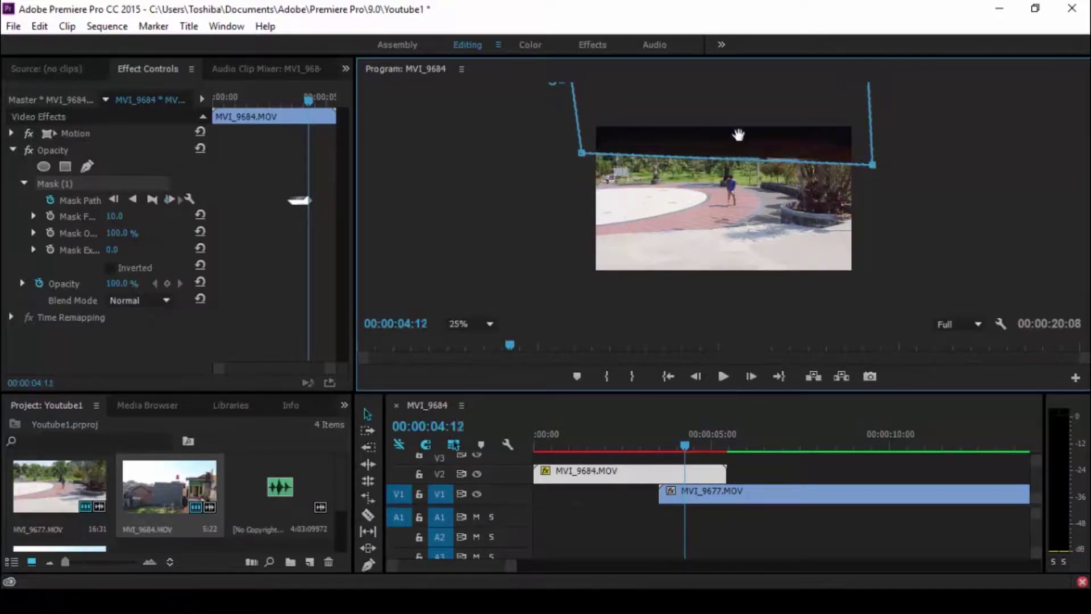
pyautogui.click(750, 377)
pyautogui.press('Right')
pyautogui.press('Right')
pyautogui.press('Right')
pyautogui.press('Right')
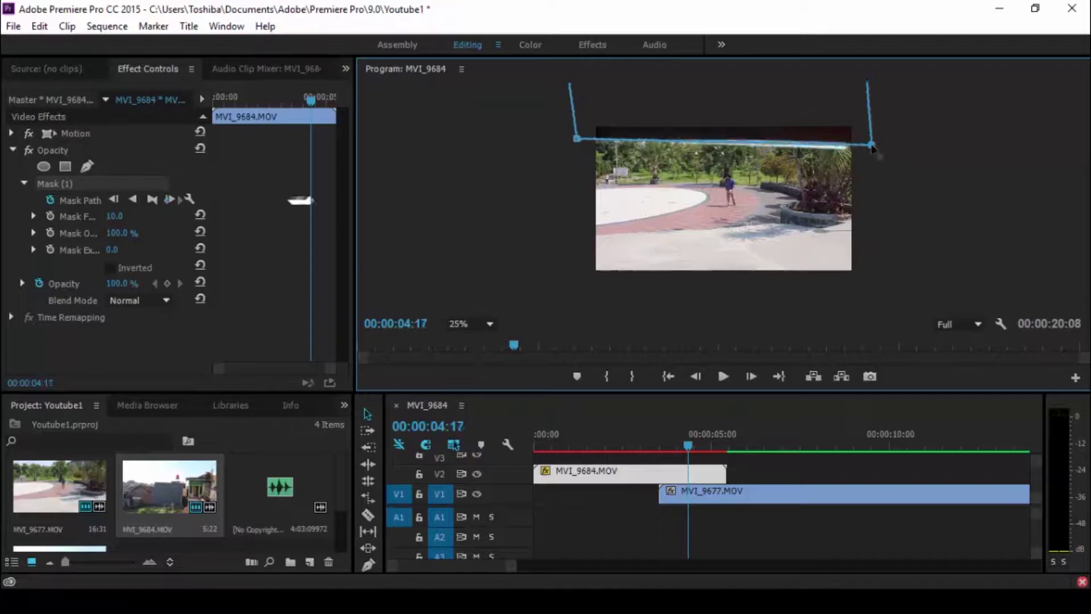
pyautogui.press('Right')
pyautogui.click(750, 376)
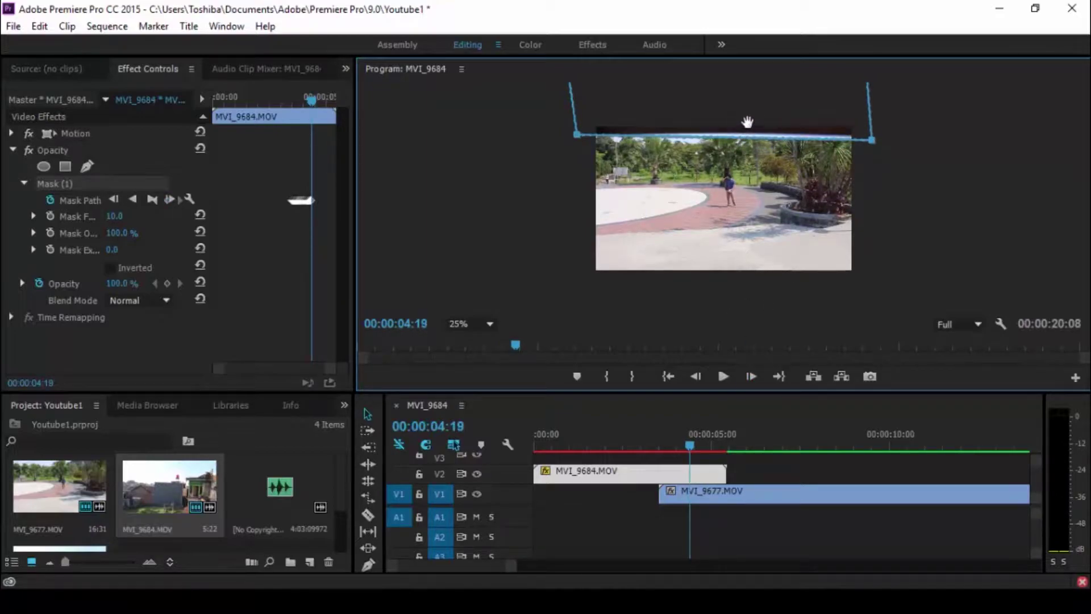
pyautogui.moveTo(745, 130); pyautogui.dragTo(751, 105)
pyautogui.click(751, 376)
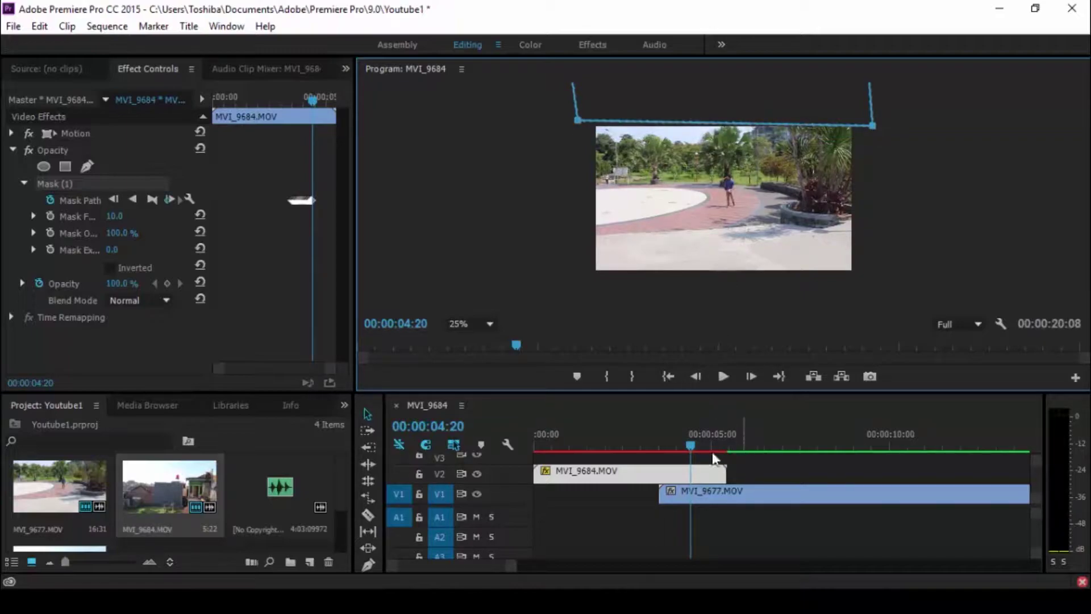
# - Render the sequence In to Out and stop playback once the wipe has played
pyautogui.click(107, 26)
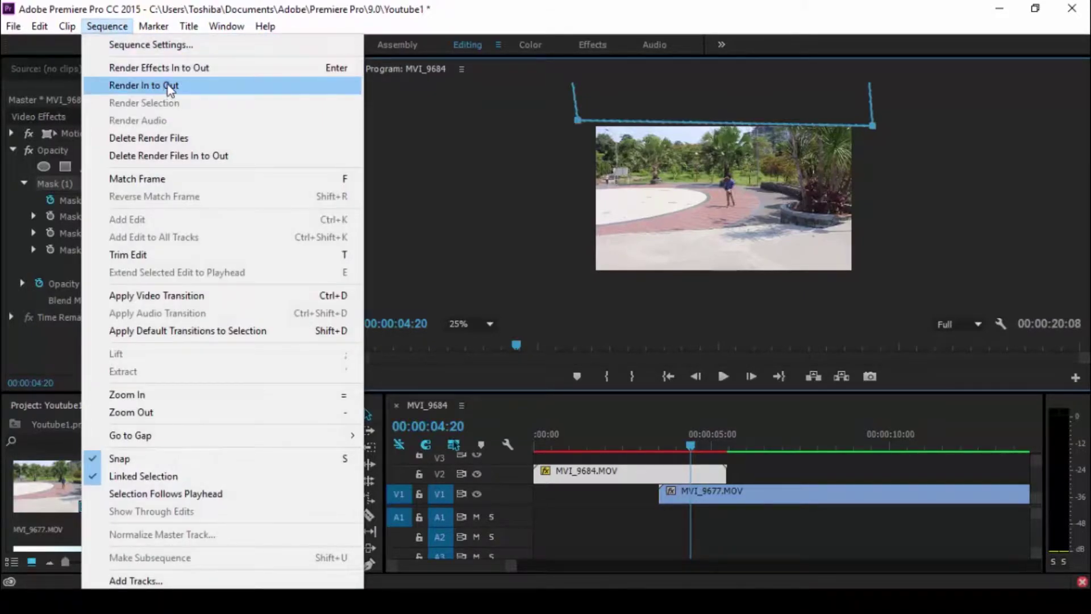
pyautogui.click(170, 87)
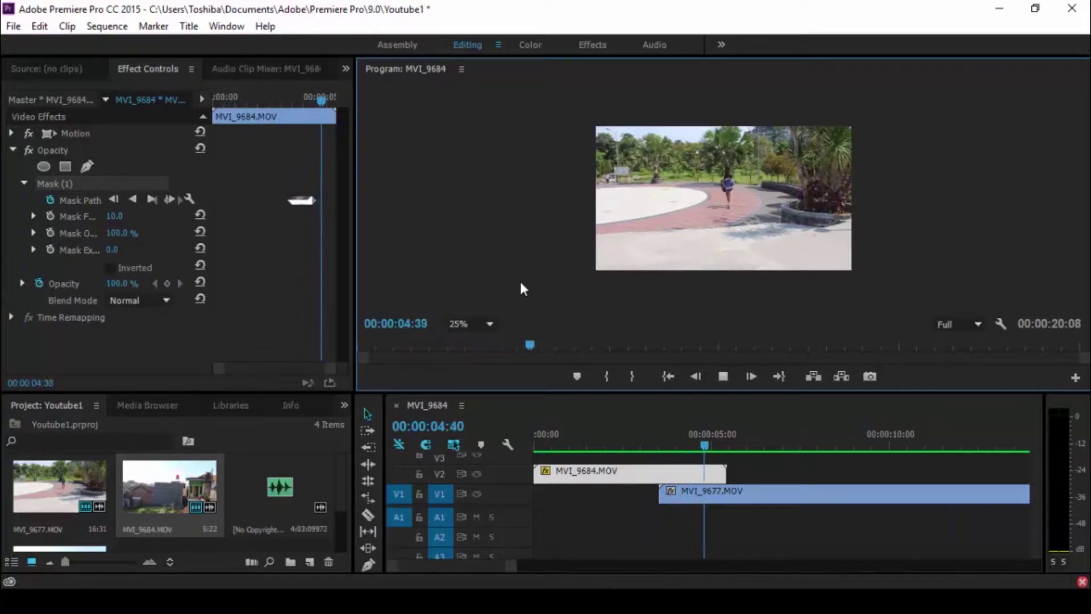
pyautogui.press('space')
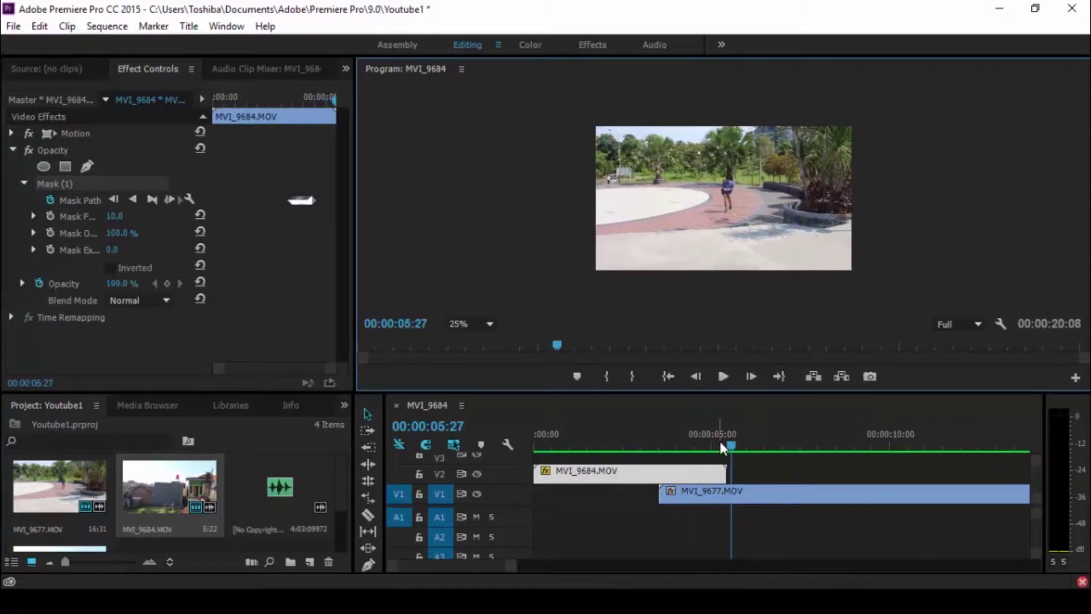
# - Scrub back to the wipe's start near 03:16 and drag Mask Feather up to 29
pyautogui.moveTo(728, 445); pyautogui.dragTo(687, 445)
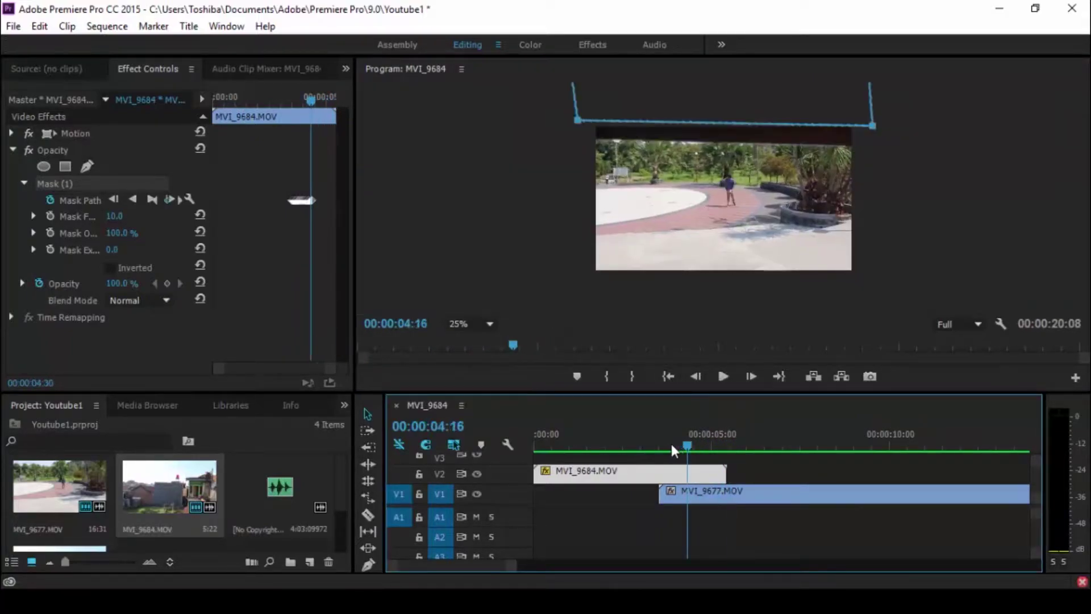
pyautogui.click(649, 445)
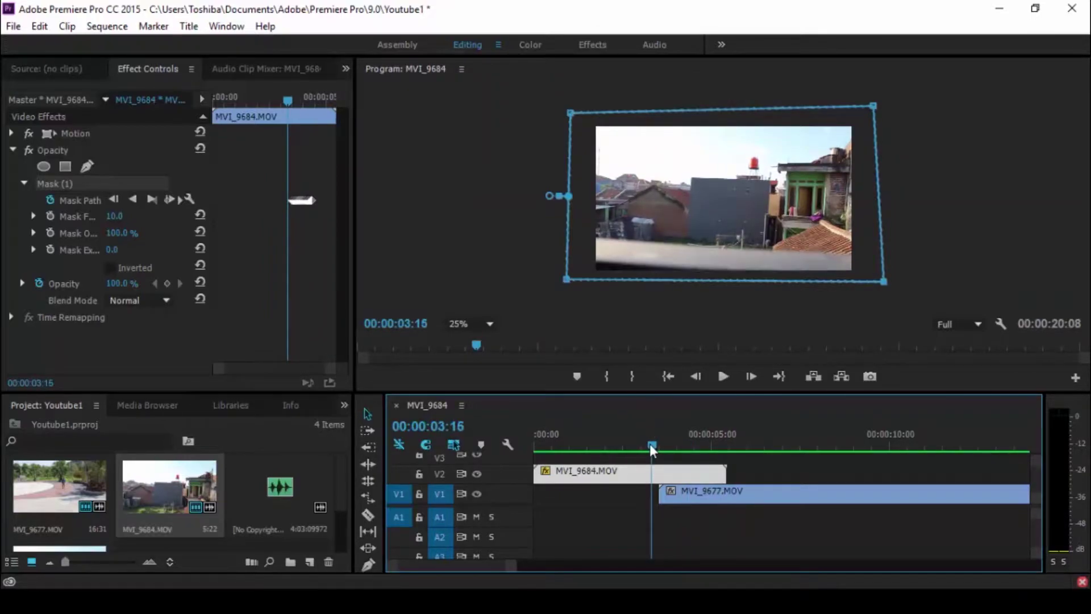
pyautogui.moveTo(649, 445); pyautogui.dragTo(682, 469)
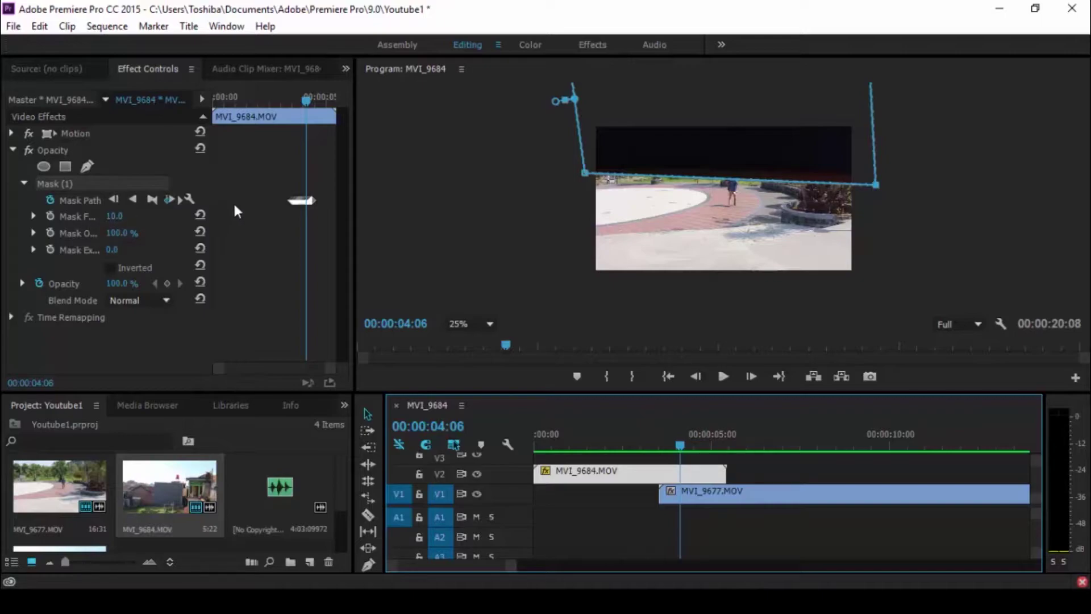
pyautogui.moveTo(111, 217); pyautogui.dragTo(115, 218)
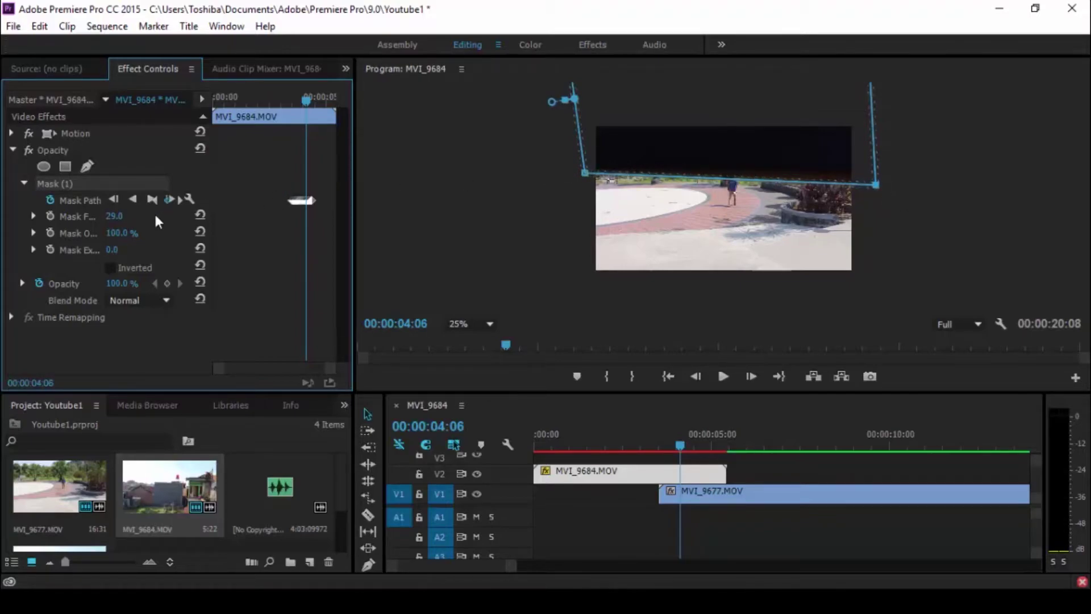
# - Enter 30 as Mask (1)'s feather value after trying 6 and 41
pyautogui.click(112, 216)
pyautogui.write('6')
pyautogui.press('Return')
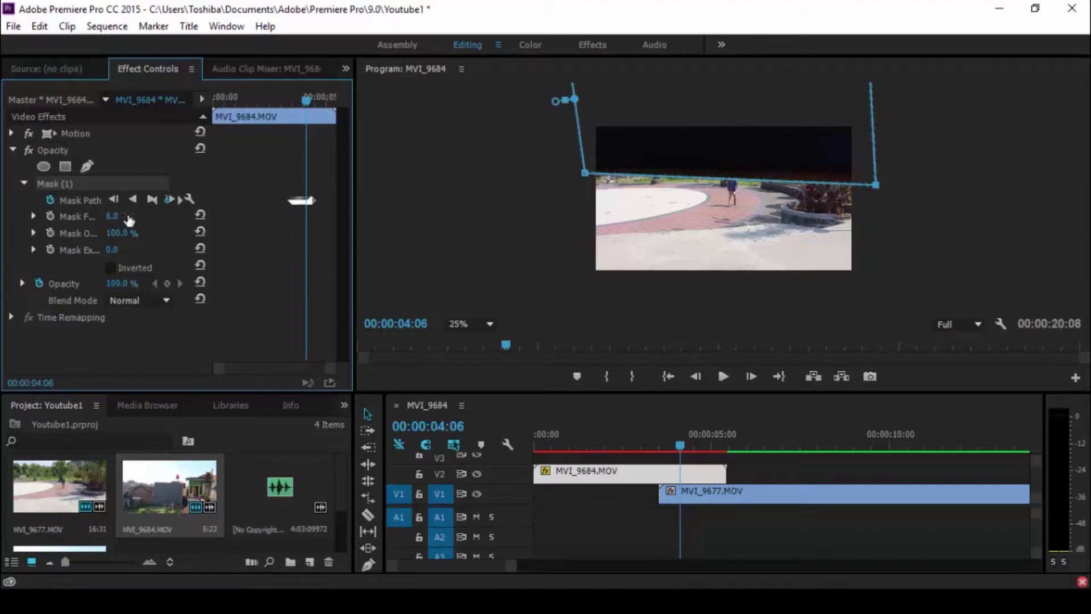
pyautogui.moveTo(113, 216); pyautogui.dragTo(117, 216)
pyautogui.click(114, 216)
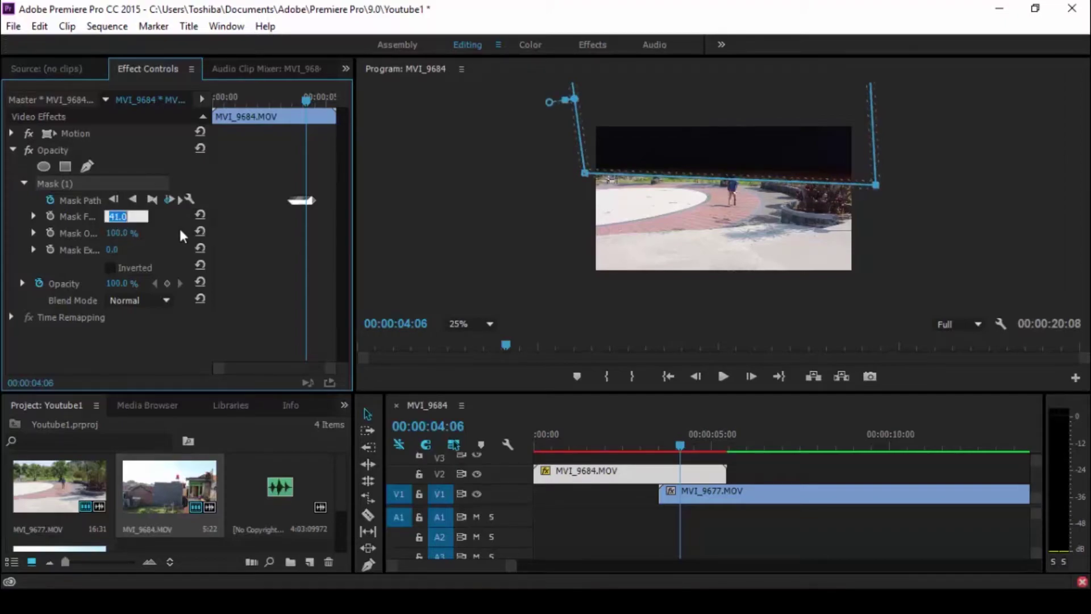
pyautogui.write('30')
pyautogui.press('Return')
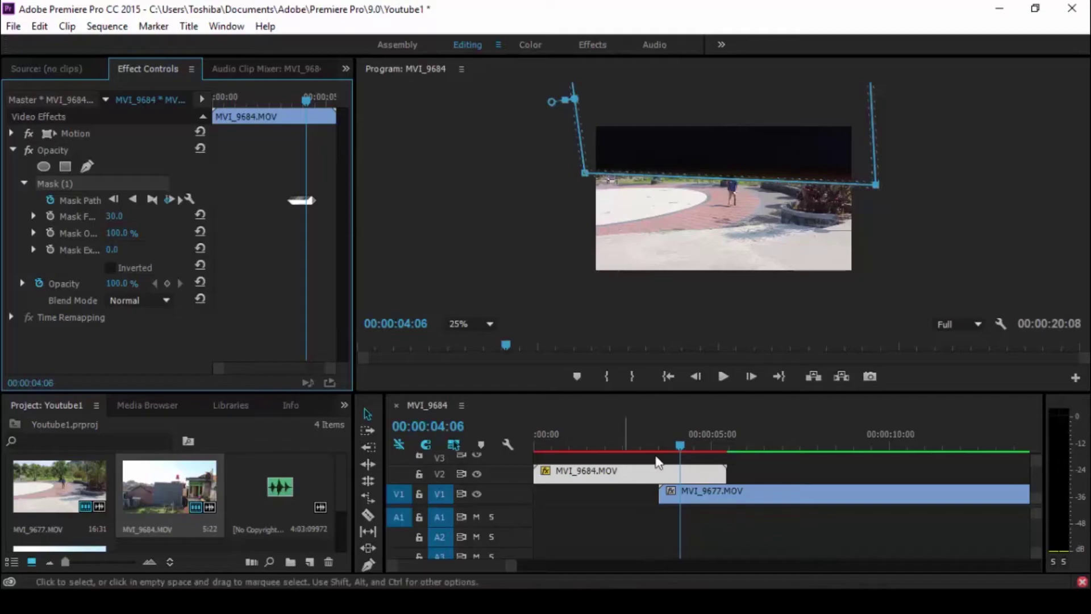
# - Move the playhead back to 00:00:03:22 and play the feathered wipe
pyautogui.moveTo(681, 447); pyautogui.dragTo(657, 448)
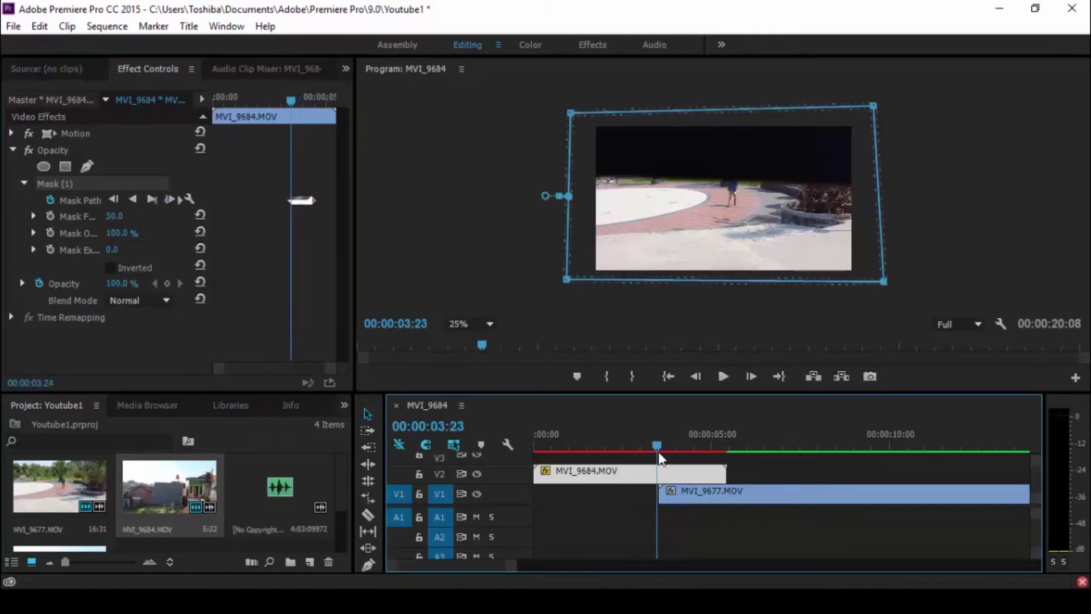
pyautogui.press('space')
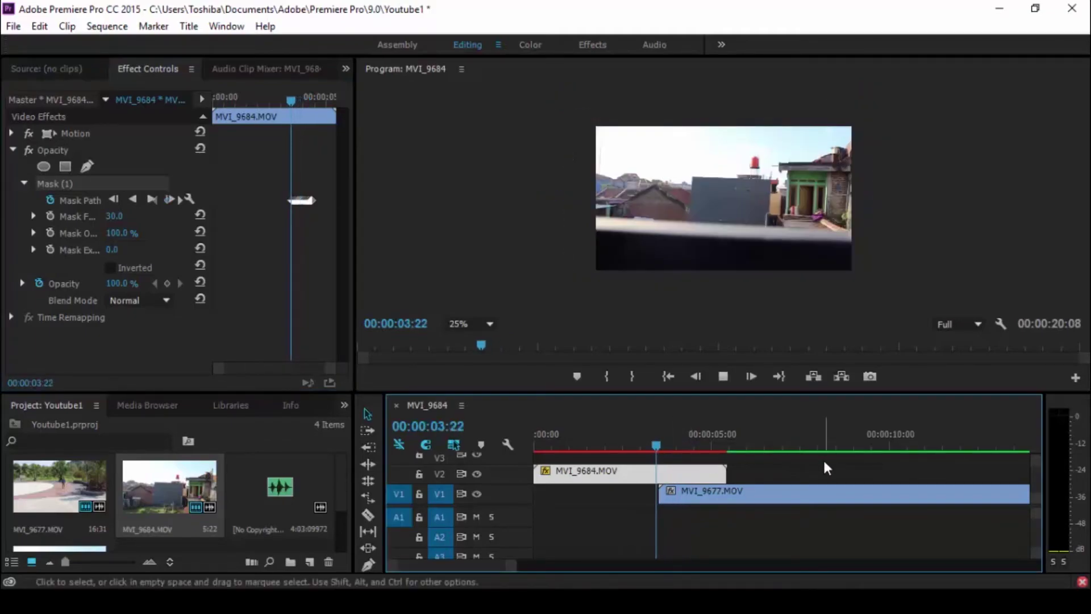